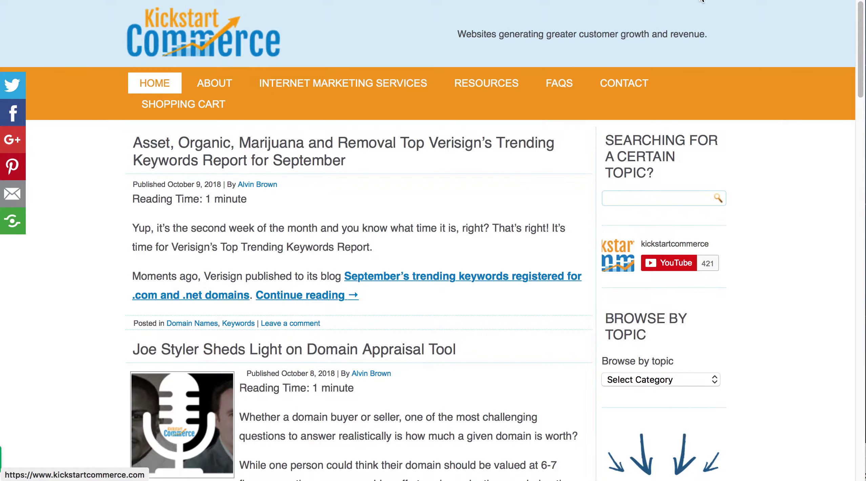
- Switch to the Free SEO Website Audit page and examine its free ebook offer and signup form
left_click(688, 1)
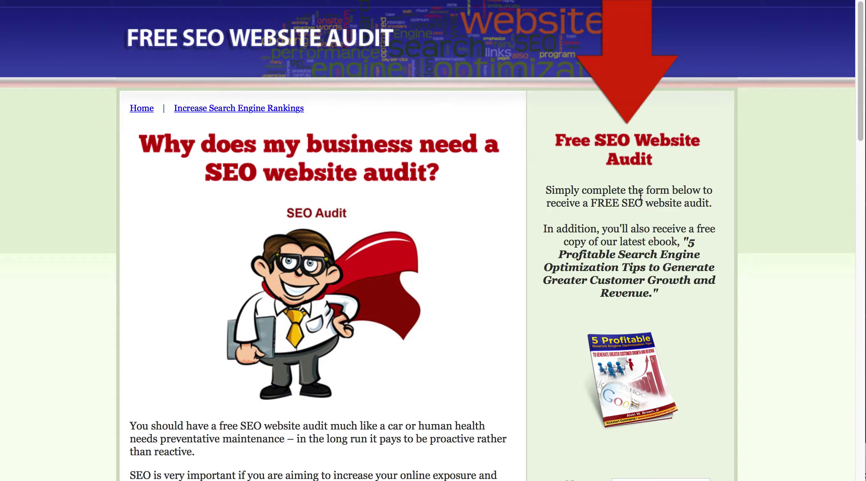
scroll(631, 244, "down", 2)
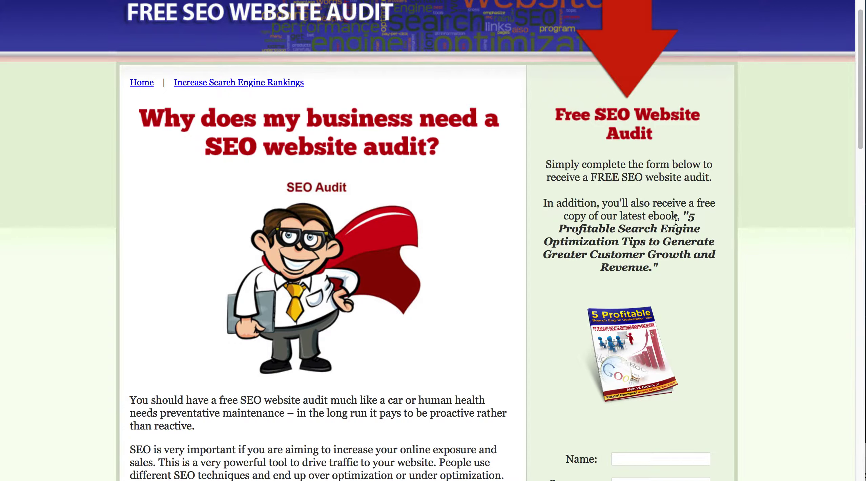
scroll(666, 256, "down", 8)
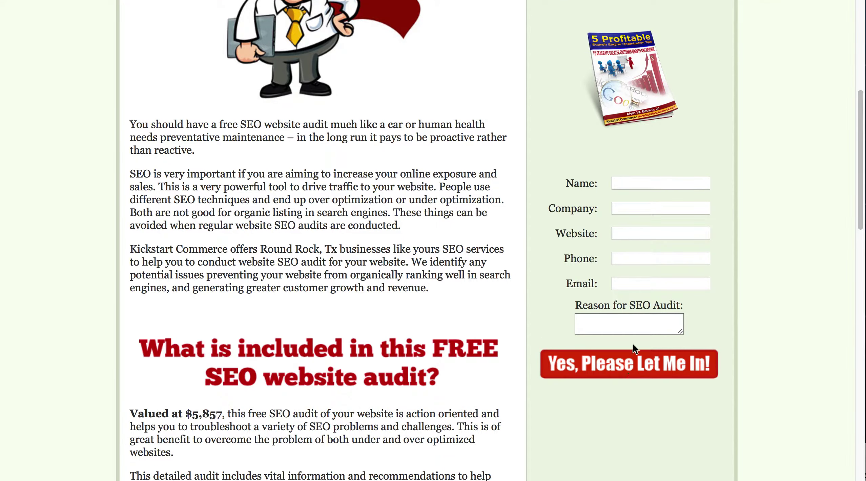
scroll(633, 344, "up", 9)
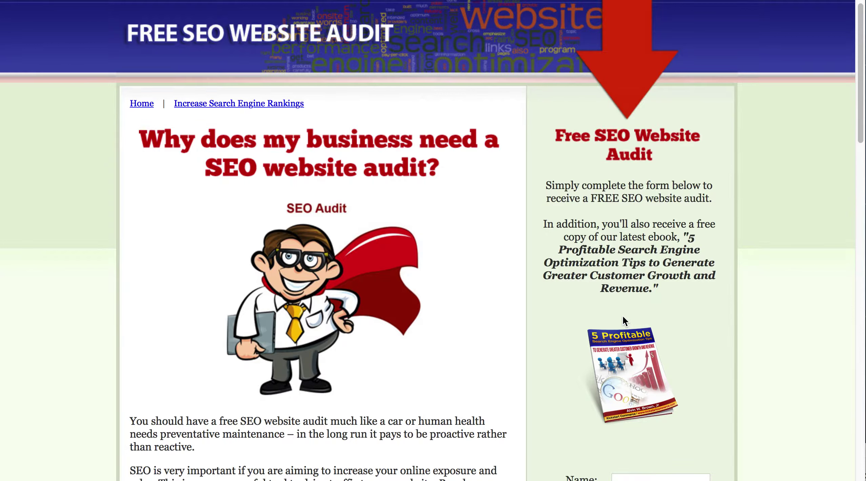
scroll(605, 395, "down", 5)
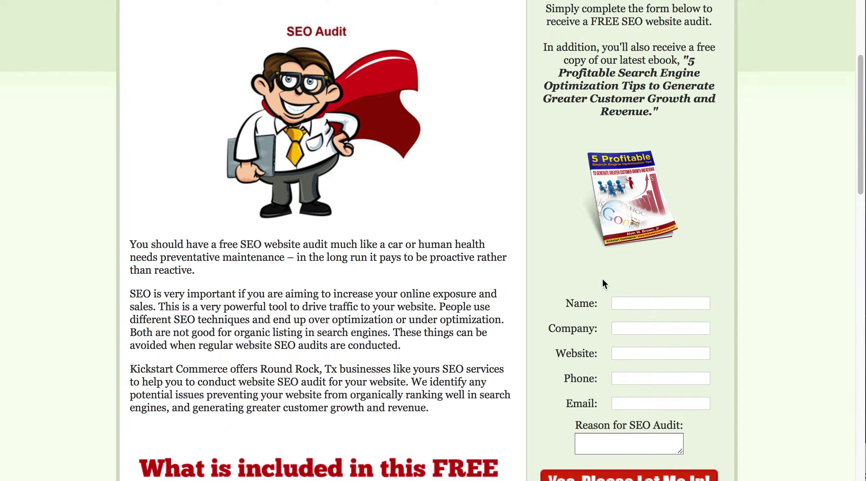
- Switch to Mailchimp's Test List and open the Form builder from its signup form options
left_click(549, 0)
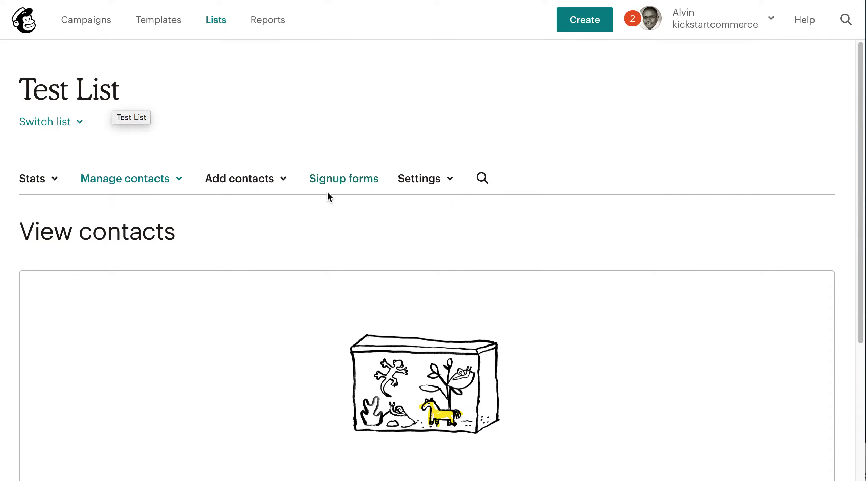
left_click(341, 186)
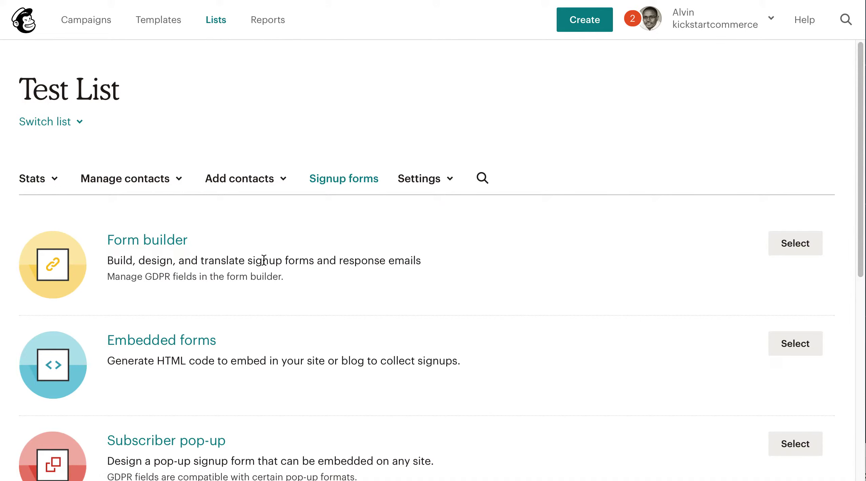
scroll(263, 260, "down", 3)
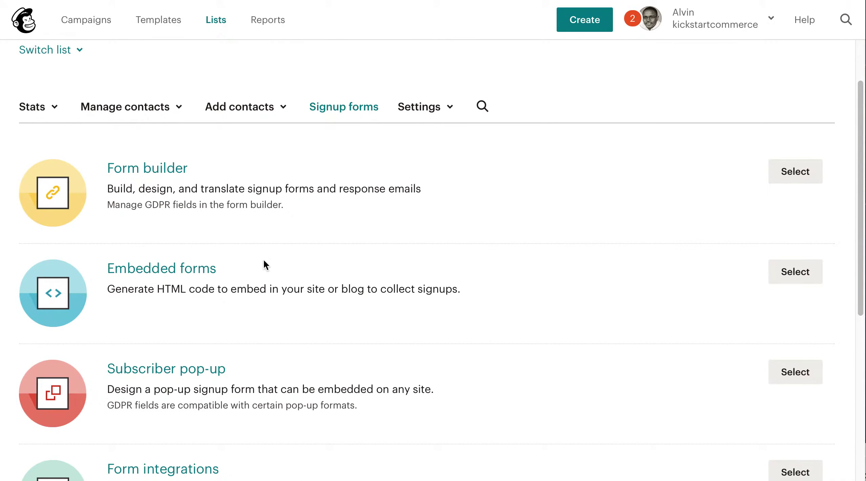
scroll(264, 260, "down", 2)
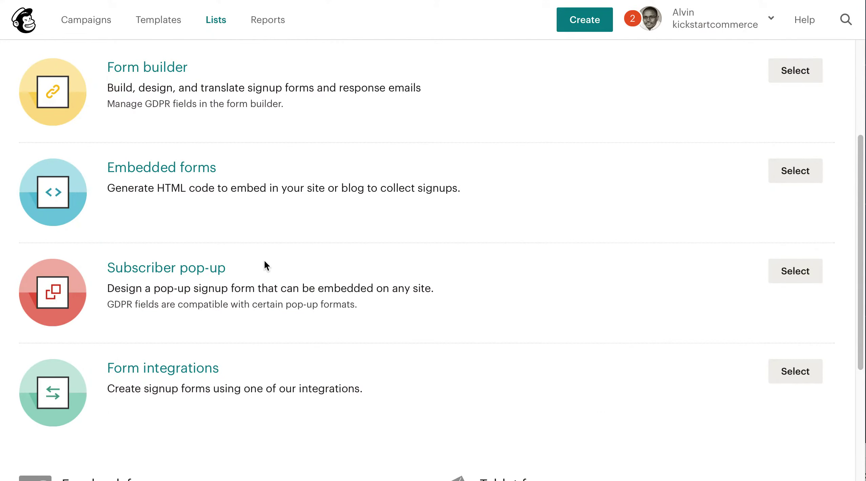
scroll(264, 260, "up", 3)
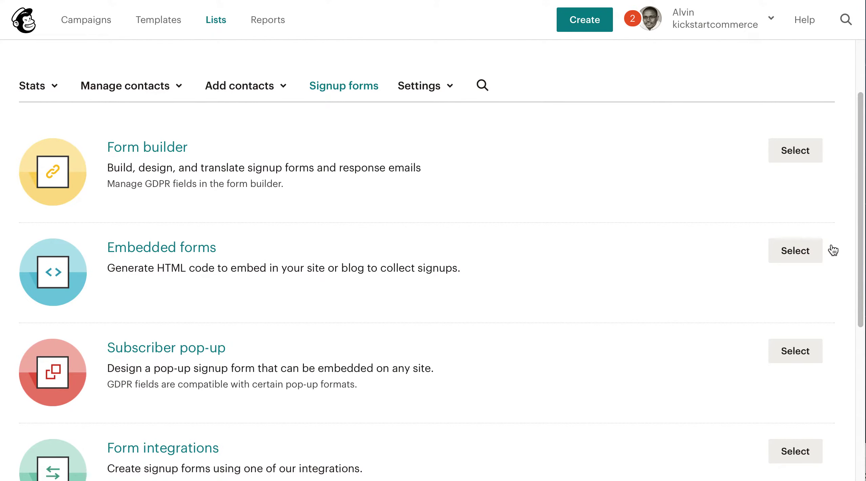
left_click(803, 159)
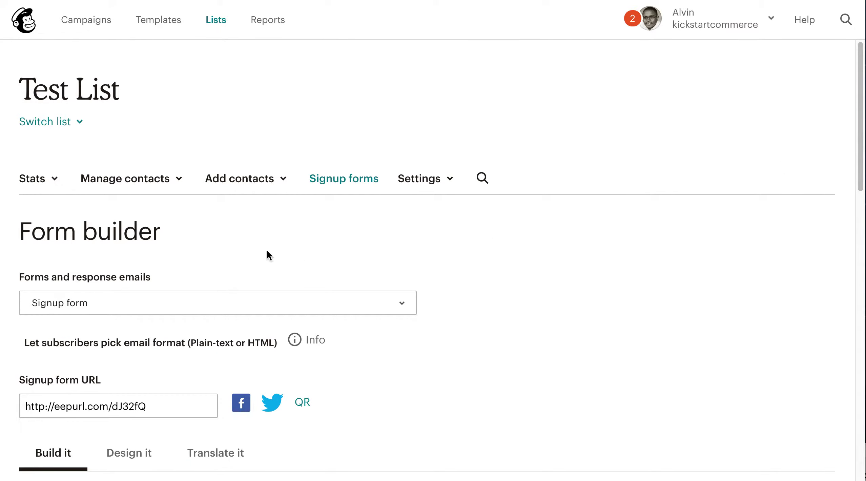
- Choose the Final welcome email among the forms and response emails and enable sending it
scroll(263, 261, "down", 4)
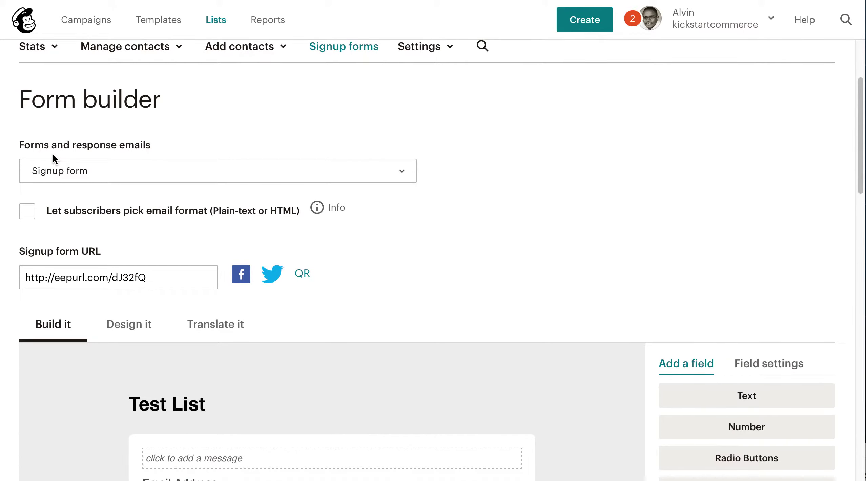
left_click(61, 172)
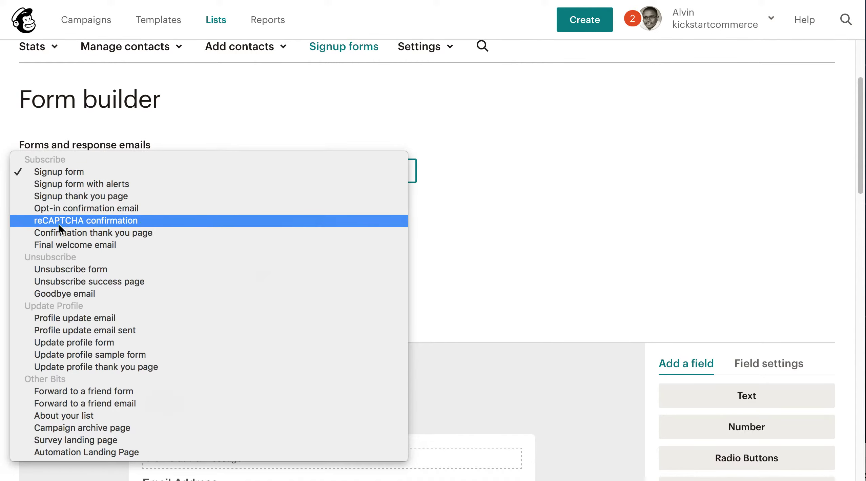
left_click(70, 246)
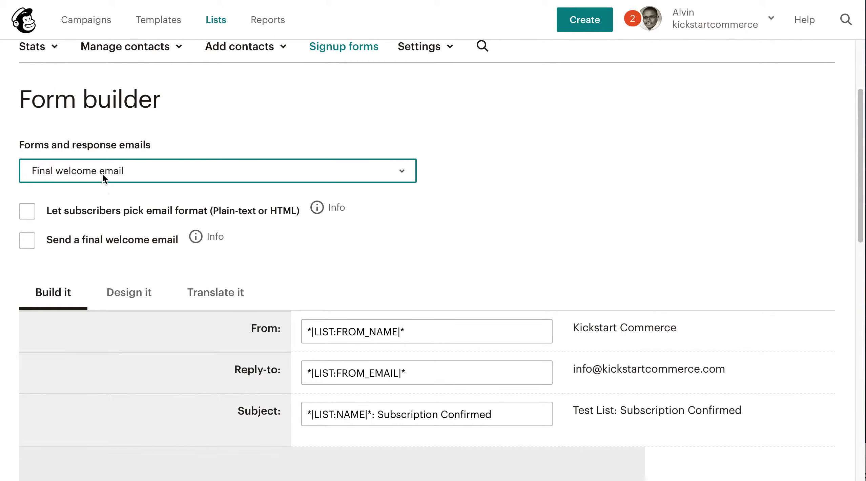
left_click(29, 246)
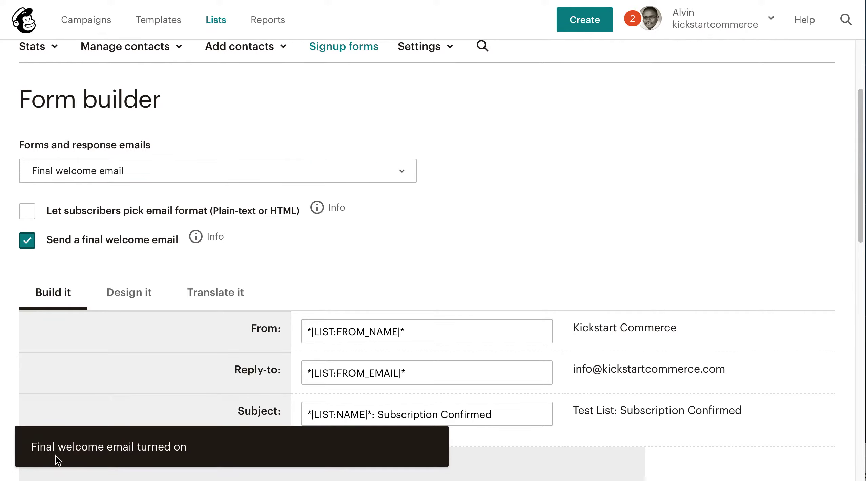
- Add the paragraph 'Welcome, and please download your copy of "Ebook".' below the subscription confirmation message in the welcome email
scroll(153, 333, "down", 10)
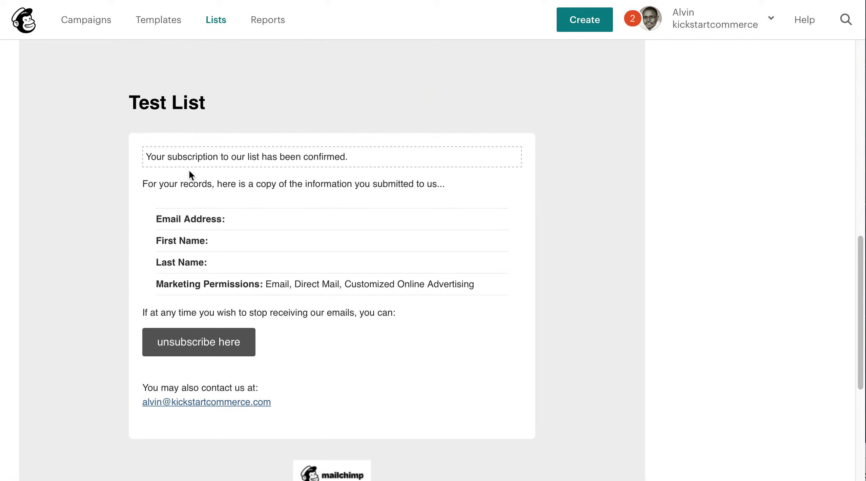
scroll(190, 175, "up", 4)
scroll(193, 177, "up", 6)
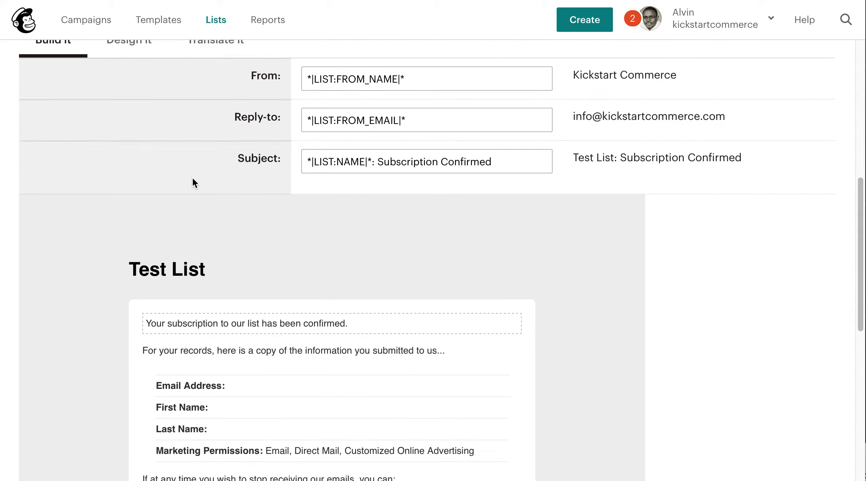
scroll(192, 177, "down", 15)
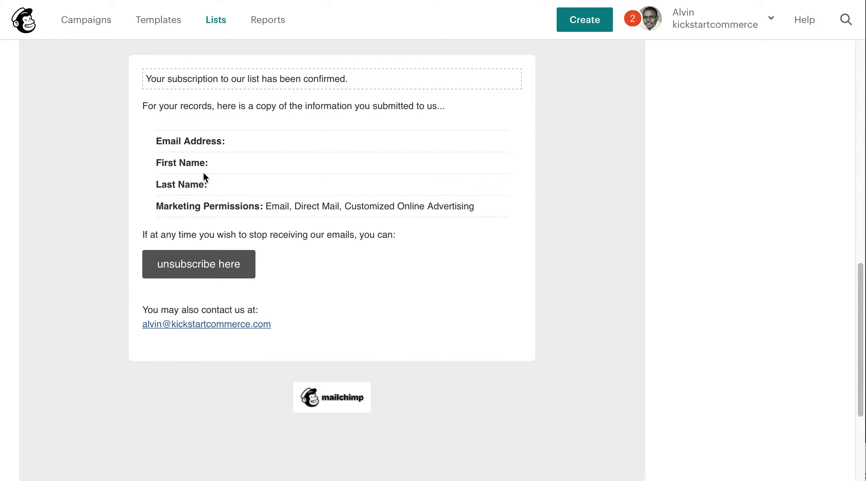
mouse_move(175, 84)
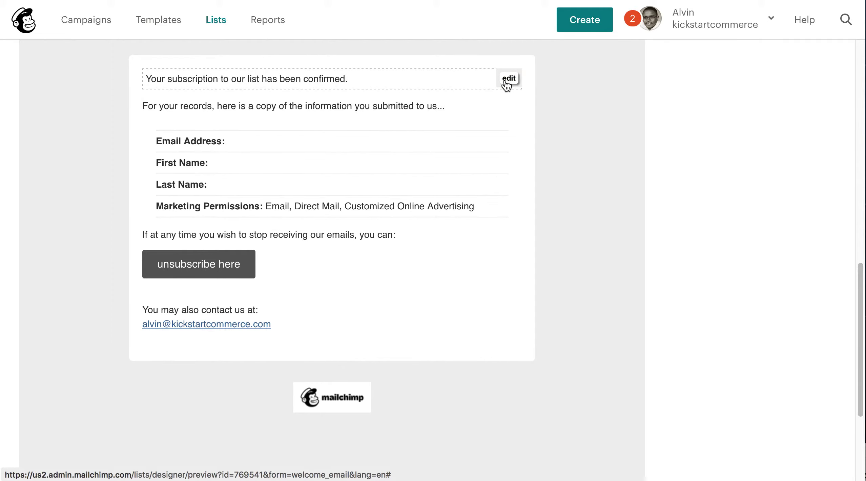
left_click(507, 81)
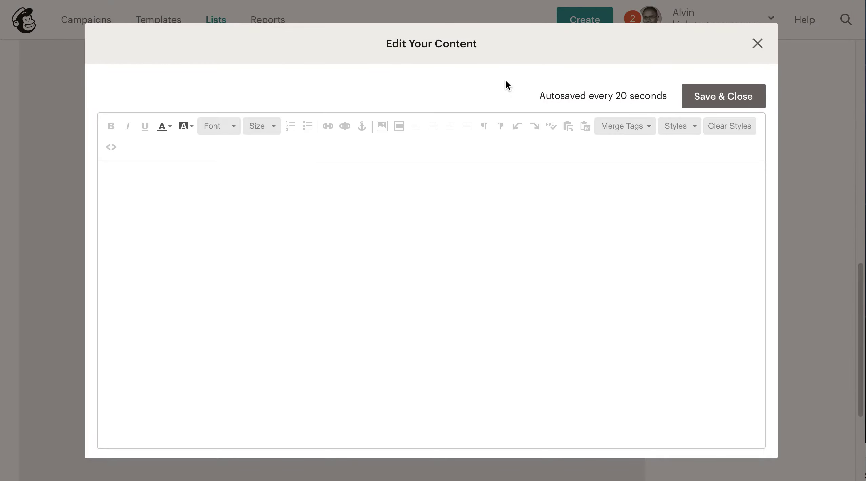
left_click(342, 176)
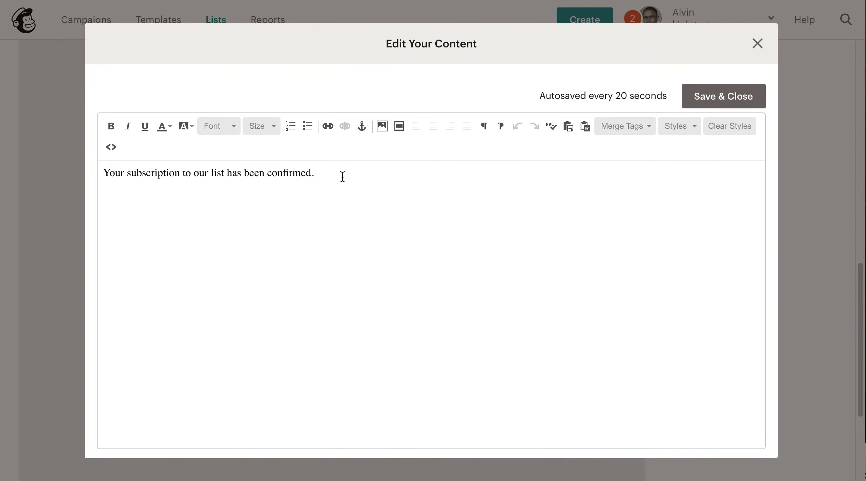
key("Return")
type("Welcome, and pleas")
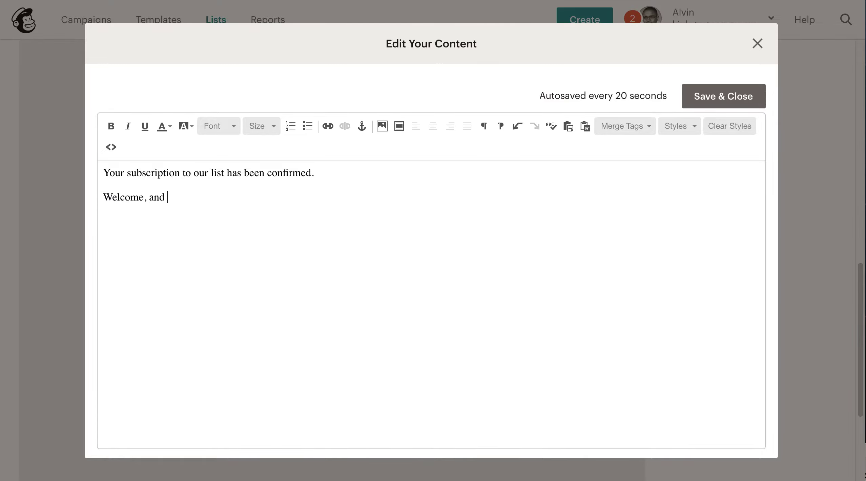
type("wnload your copy of ")
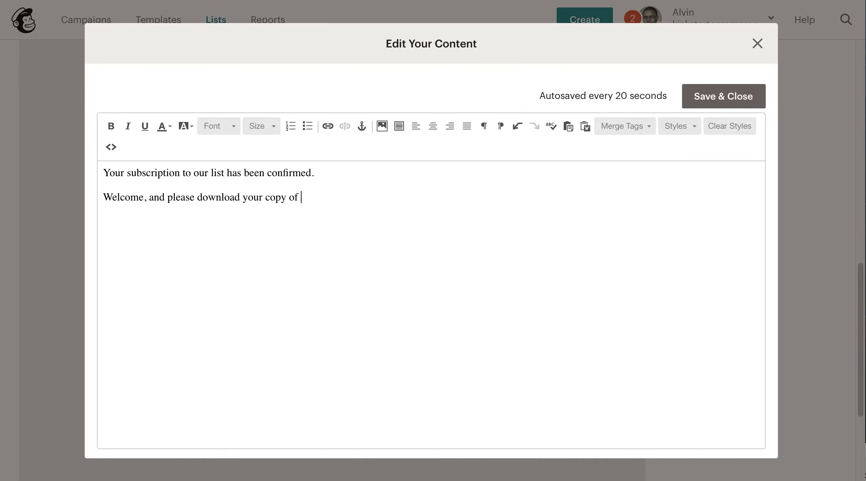
type("\"Ebook\"")
- Upload wp-domain-portfolio-management.pdf from the Desktop as the file to link from the ebook download text
key("Left")
key("shift+Left")
key("shift+Left")
key("shift+Left")
key("shift+Left")
key("shift+Left")
key("shift+Left")
key("shift+Left")
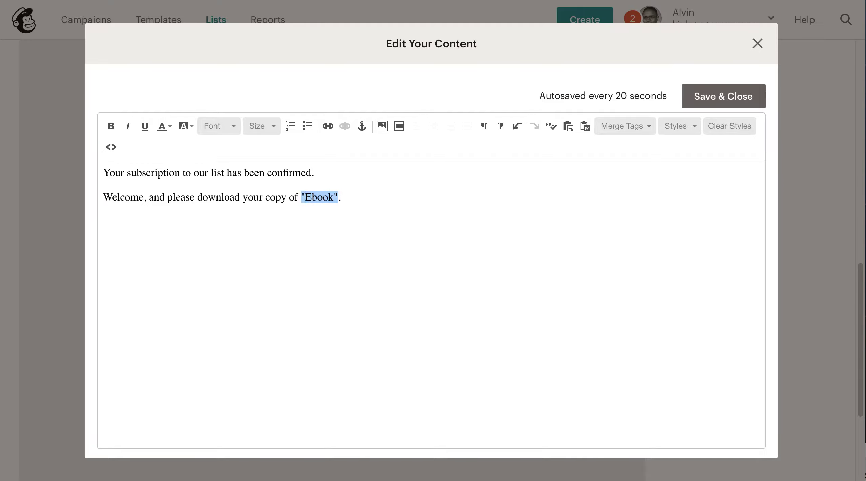
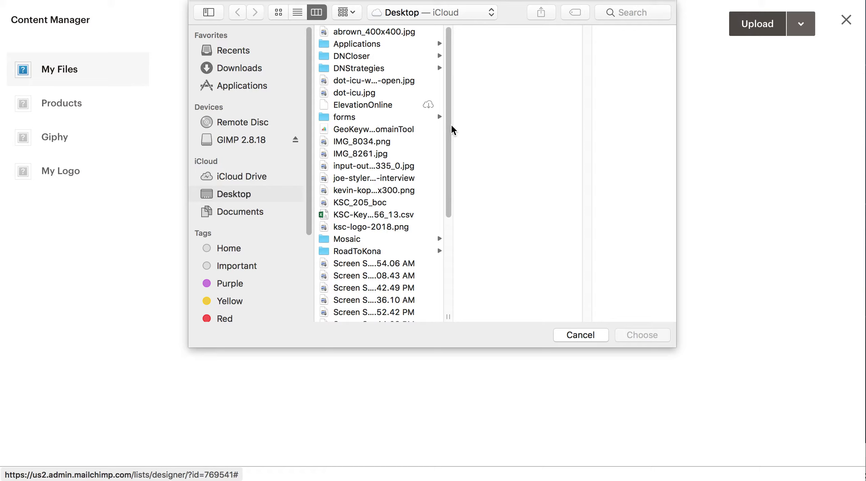
scroll(451, 132, "down", 1)
scroll(454, 147, "down", 7)
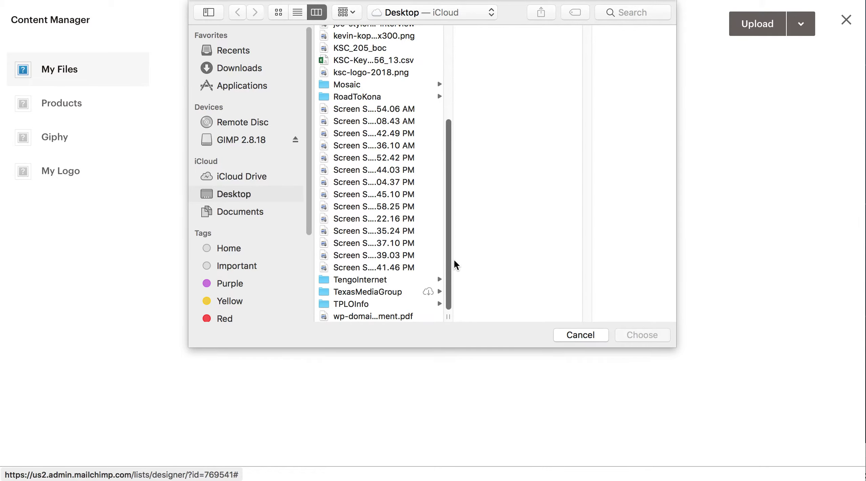
left_click(358, 316)
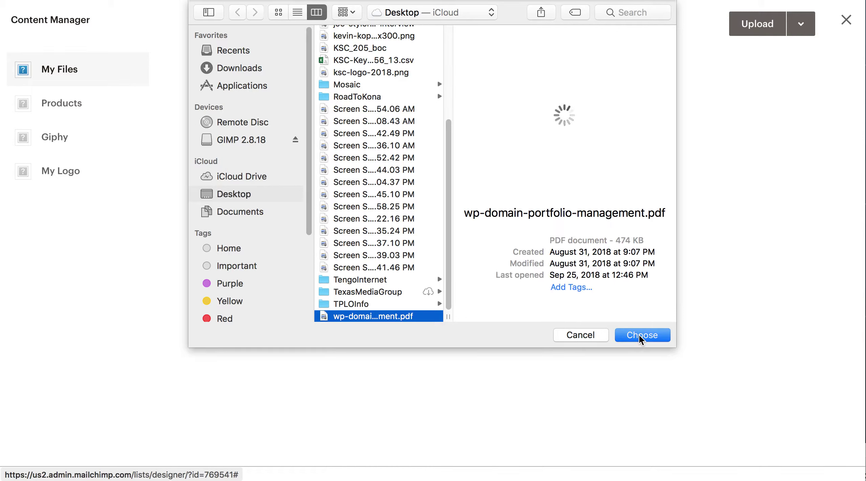
left_click(640, 335)
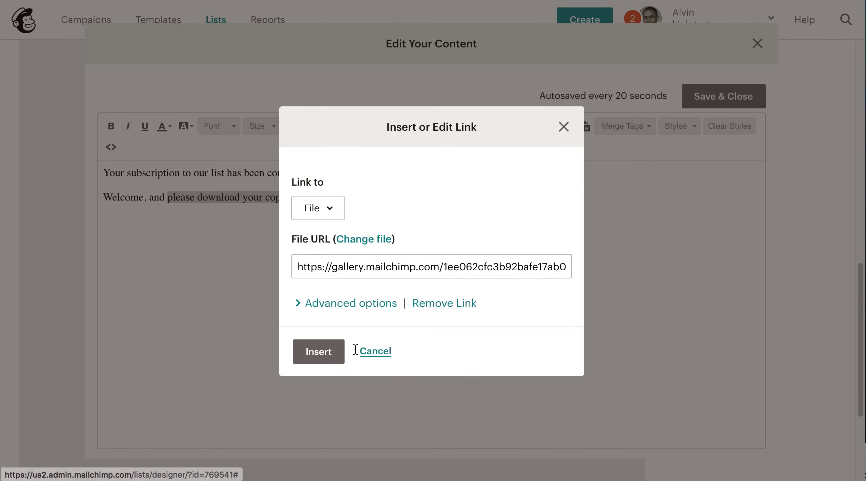
- Insert the file link on 'please download your copy of "Ebook"' and save the edited content
left_click(328, 356)
left_click(340, 249)
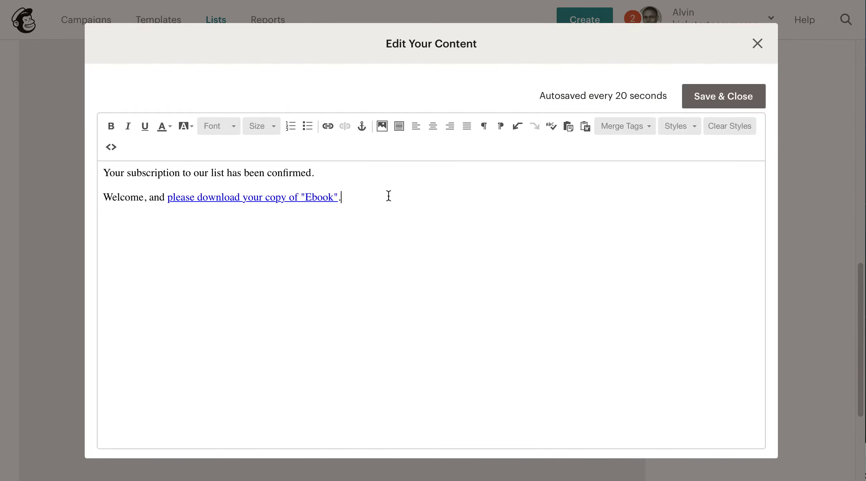
left_click(742, 98)
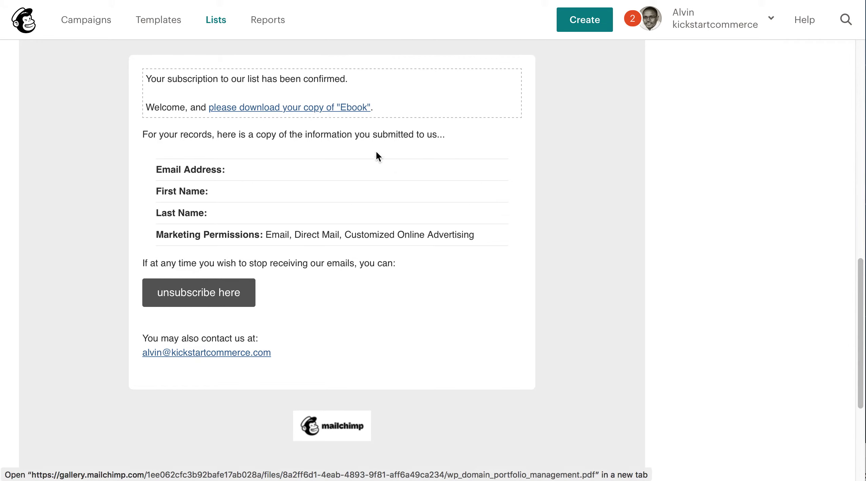
- Review the whole final welcome email, from its sending option and header fields to the download link and footer
scroll(386, 222, "up", 2)
scroll(387, 222, "down", 3)
scroll(393, 226, "up", 8)
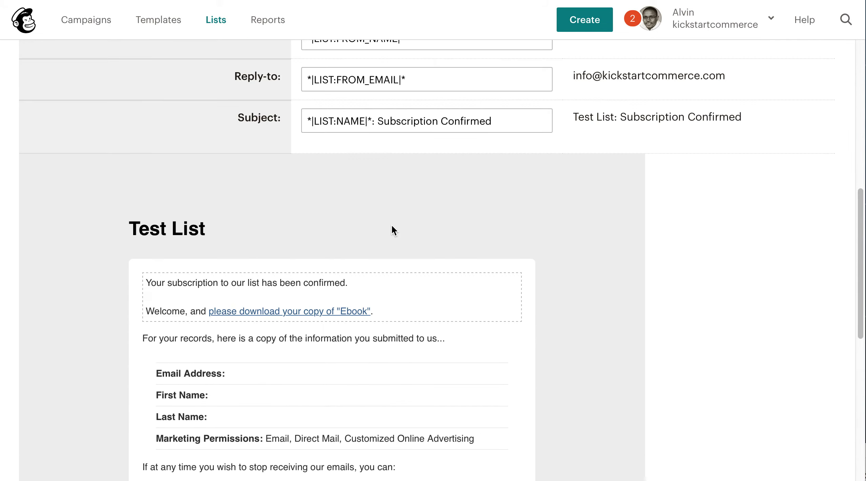
scroll(392, 226, "up", 5)
scroll(392, 226, "down", 15)
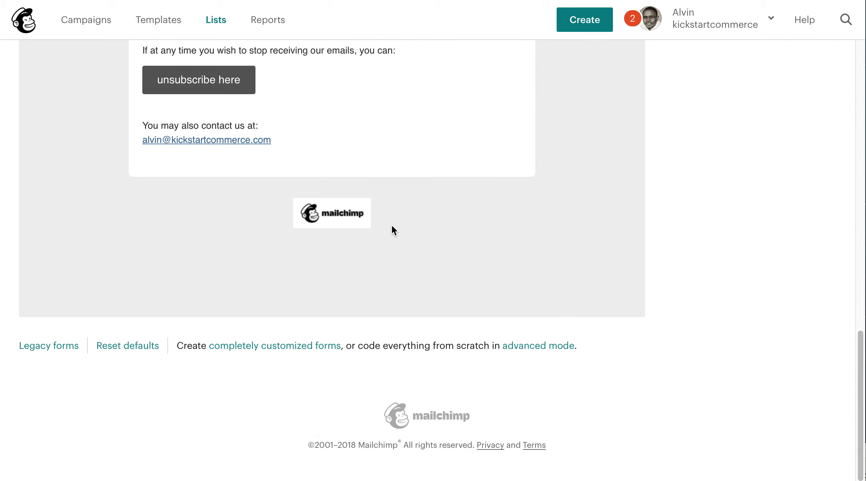
scroll(392, 225, "up", 20)
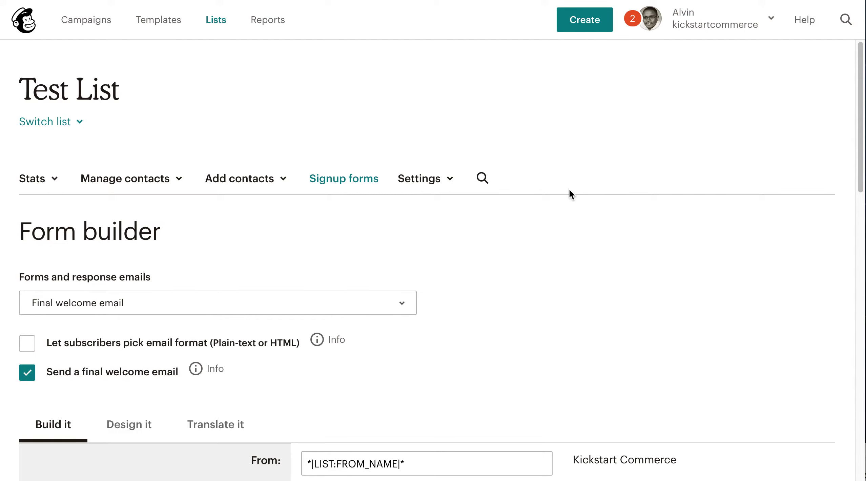
scroll(568, 197, "down", 20)
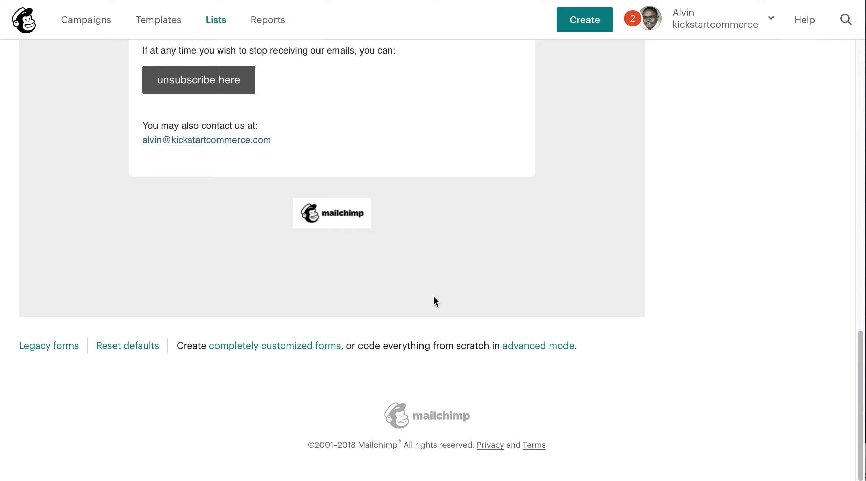
scroll(443, 301, "up", 20)
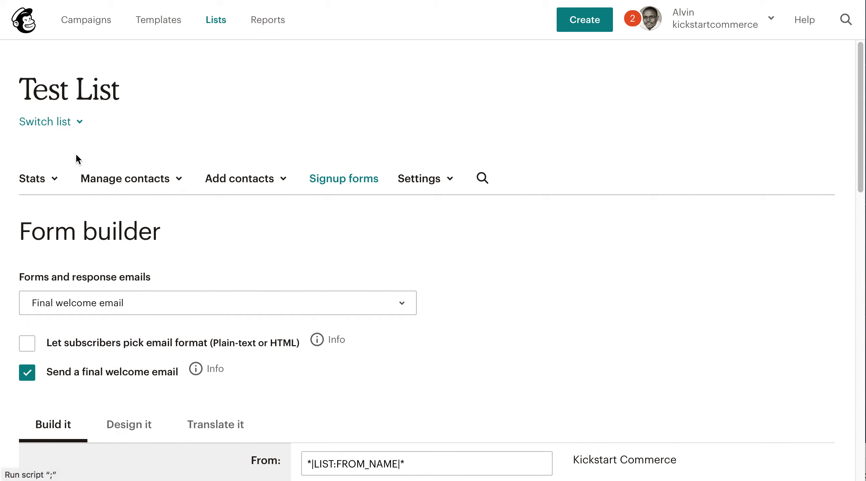
- Reopen the Final welcome email in the form builder from Test List's signup forms and check its saved ebook download link
left_click(345, 178)
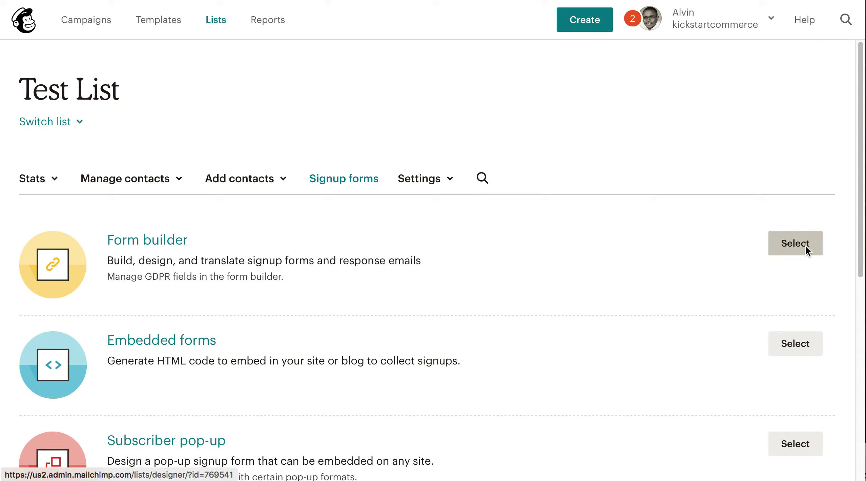
left_click(806, 247)
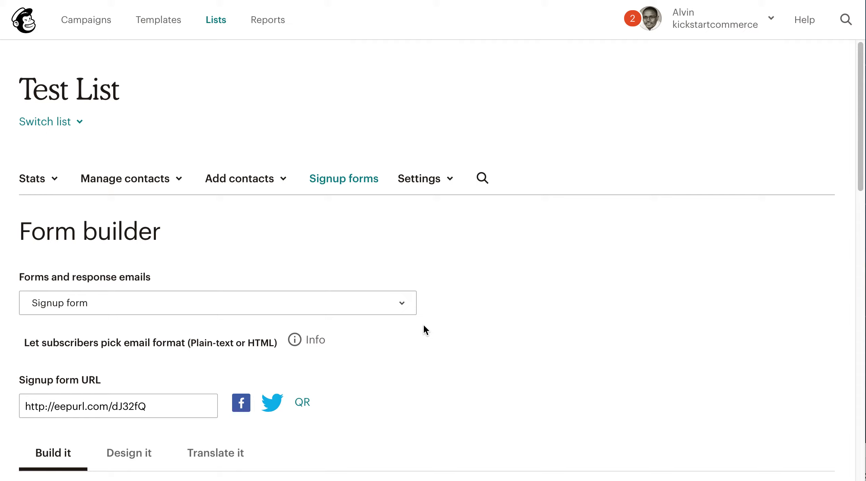
left_click(403, 303)
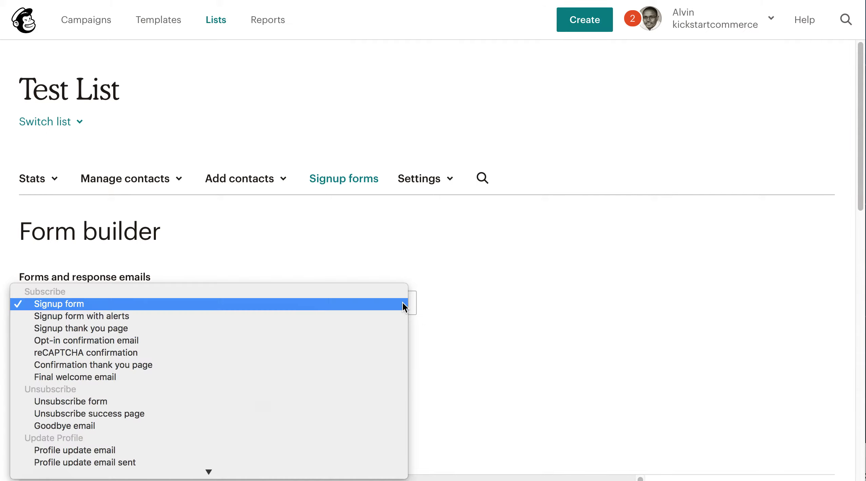
left_click(345, 376)
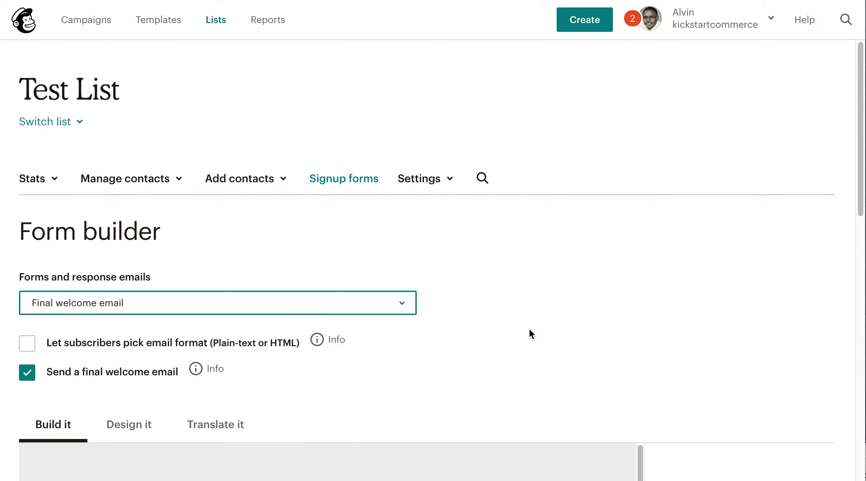
scroll(300, 378, "down", 3)
scroll(300, 381, "down", 8)
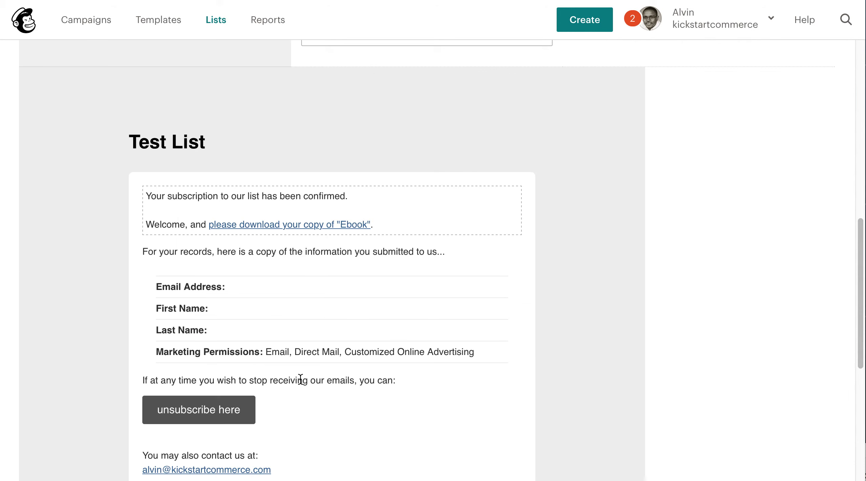
scroll(241, 366, "up", 12)
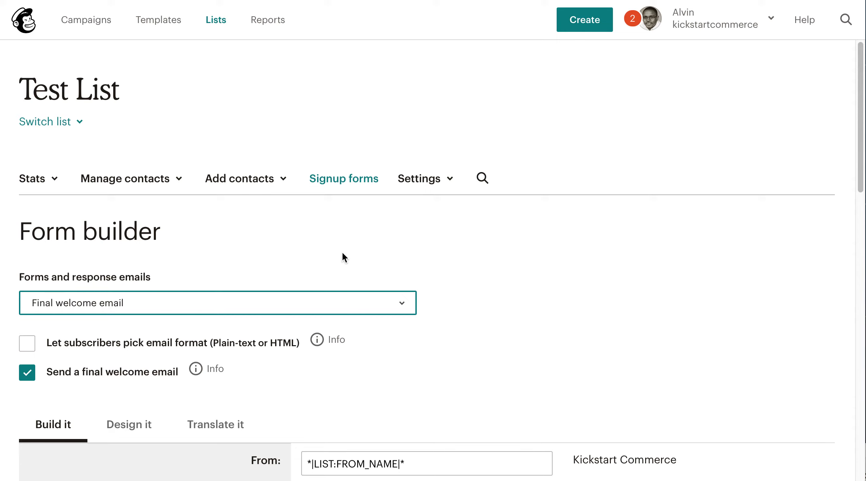
left_click(304, 235)
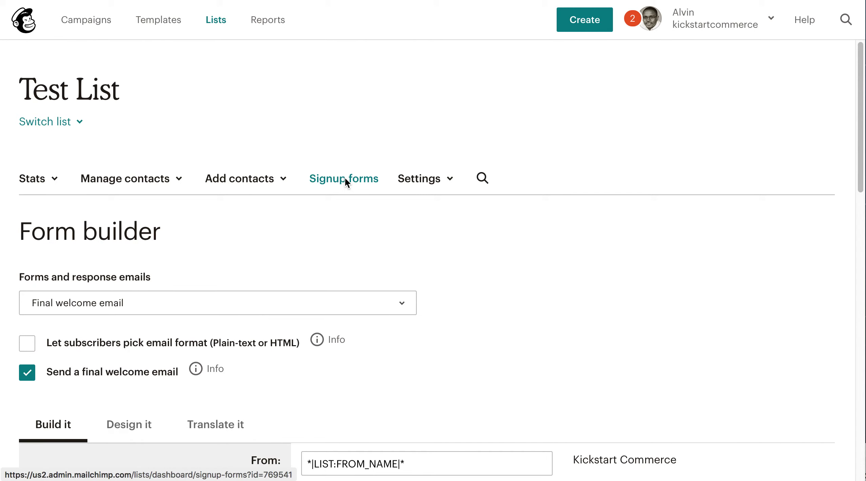
- Return to Test List's signup form types and look through the available ways to collect subscribers
left_click(345, 178)
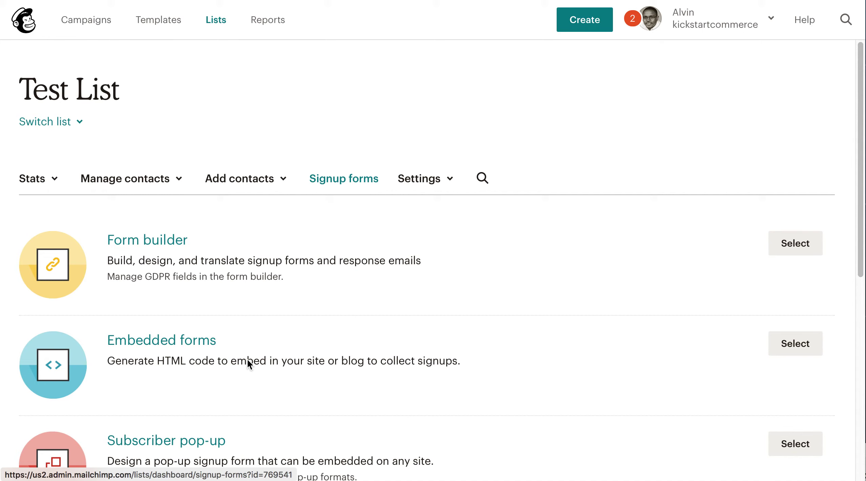
scroll(159, 342, "down", 8)
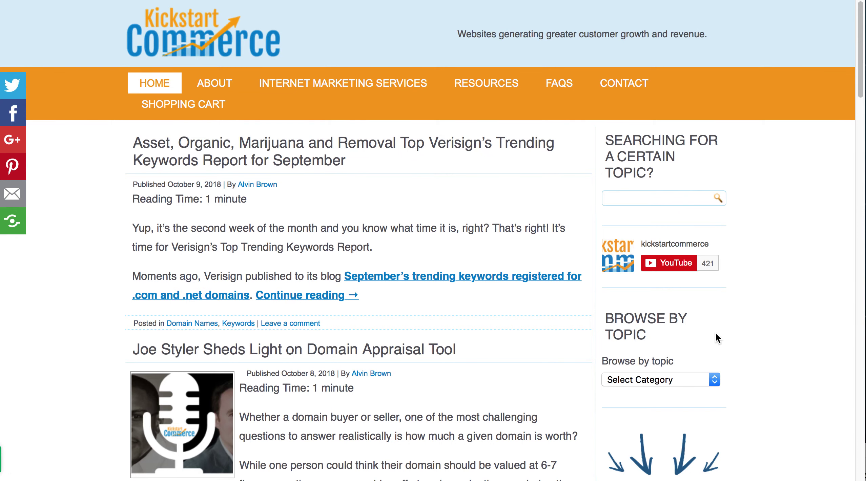
- Switch to the Kickstart Commerce website and examine The Daily Scoop email subscription form beside the blog posts
scroll(715, 332, "down", 10)
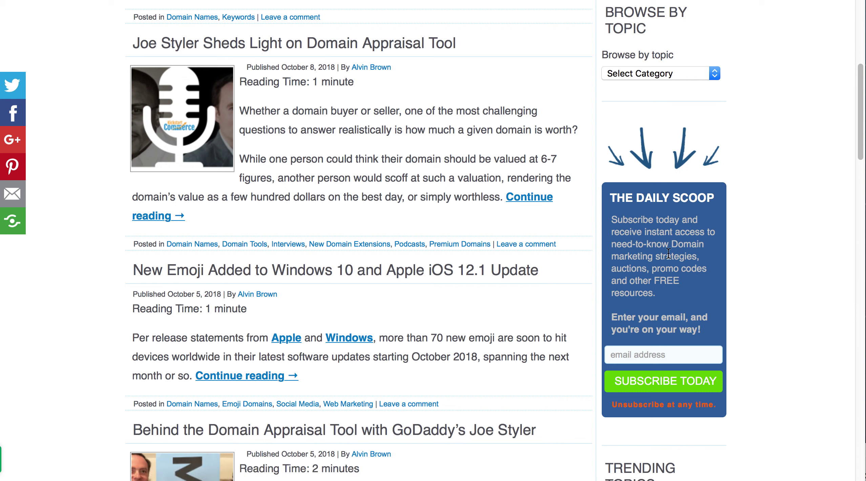
scroll(519, 214, "up", 2)
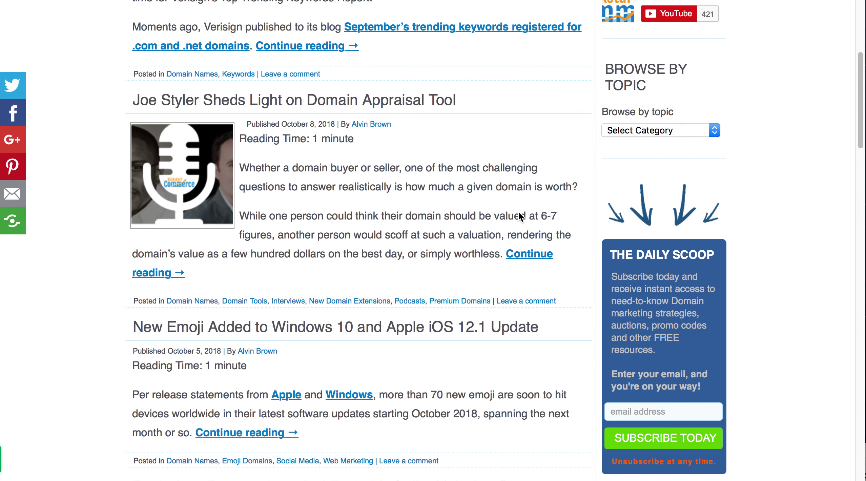
scroll(519, 212, "up", 4)
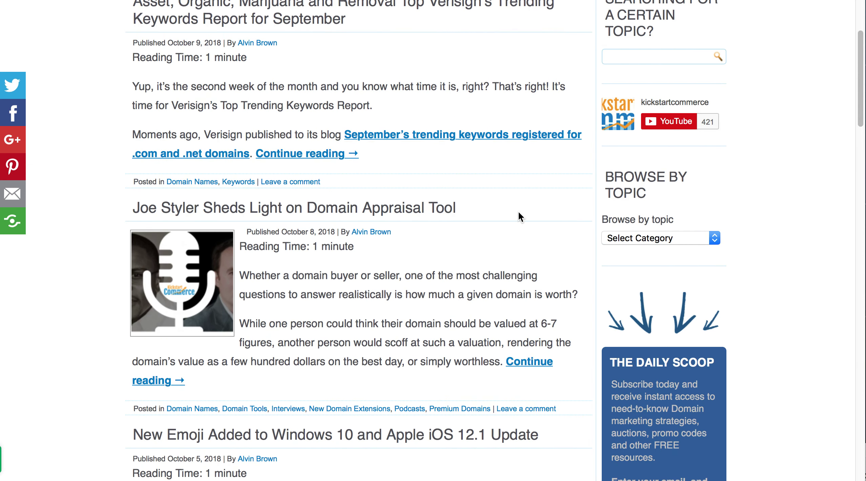